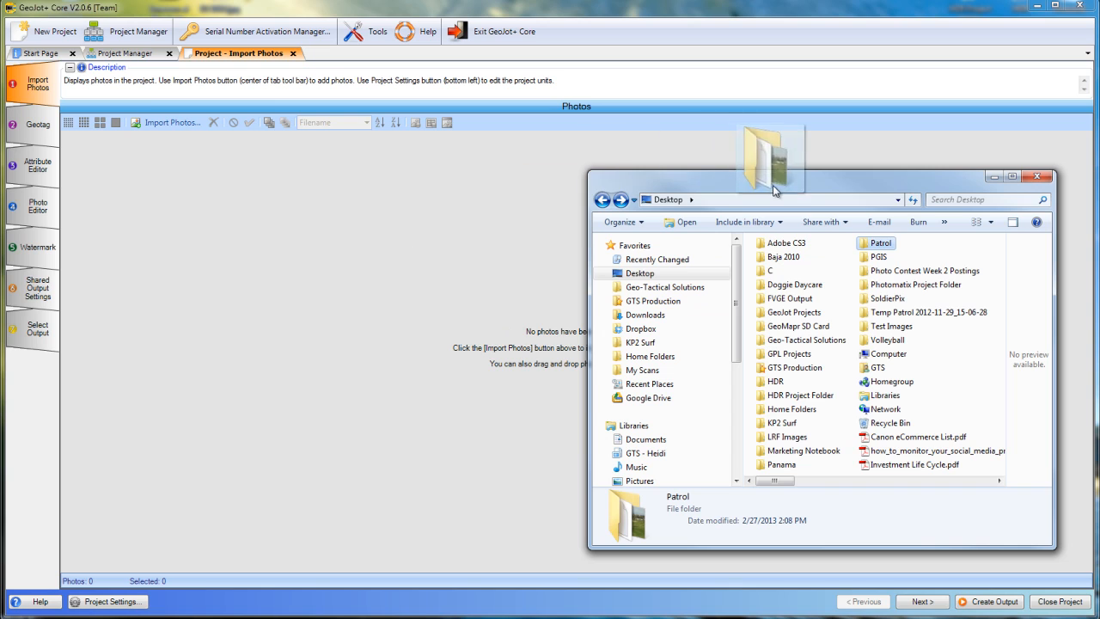
Add IMG_0739.JPG and Encinitas_Ranch.jpg from the desktop's Patrol folder to the project's photos and close the folder window.
click(877, 242)
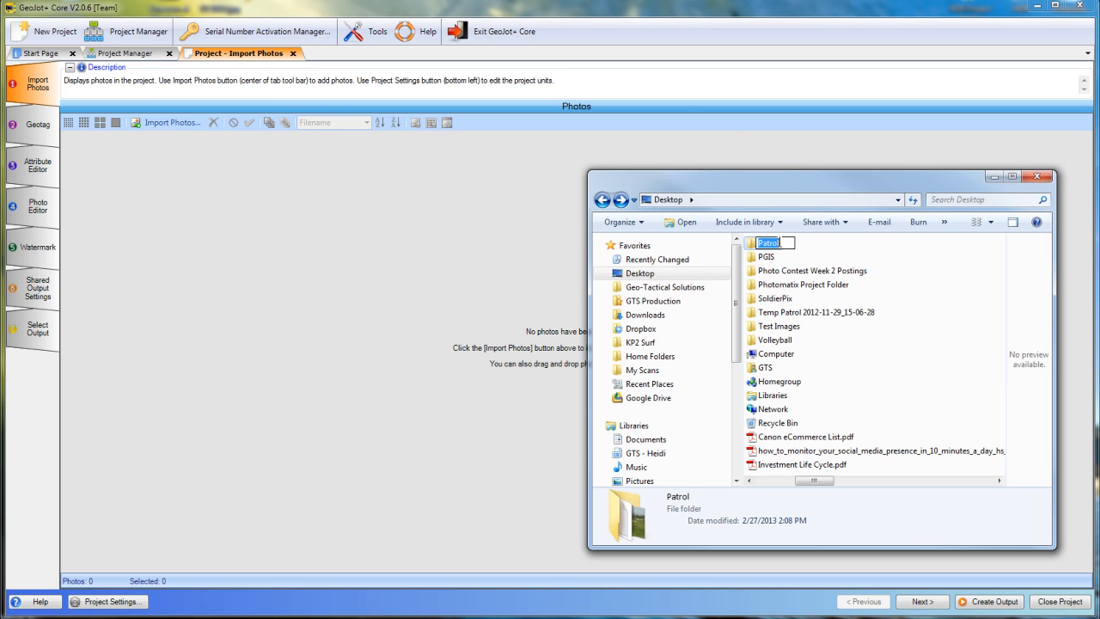
double_click(768, 245)
click(768, 245)
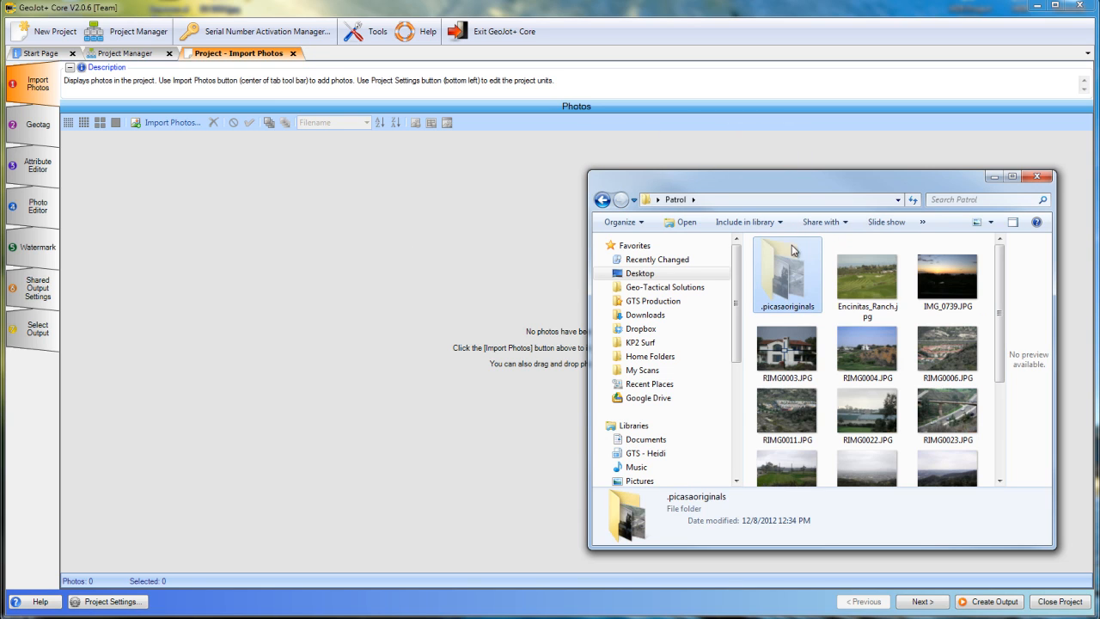
click(880, 285)
click(929, 272)
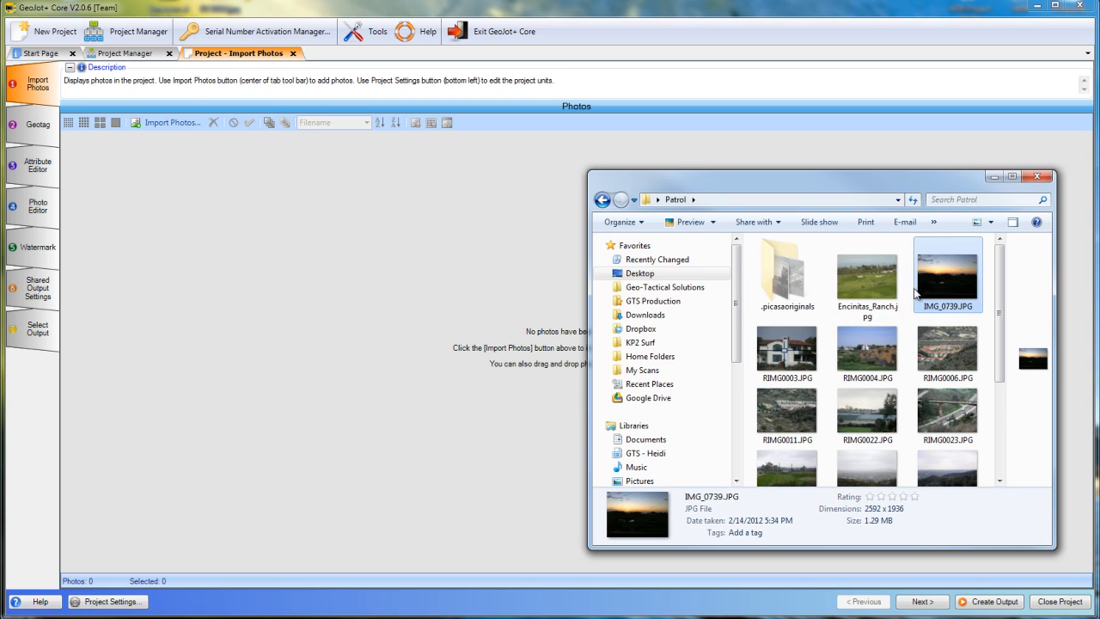
ctrl+click(868, 277)
drag(868, 277, 259, 213)
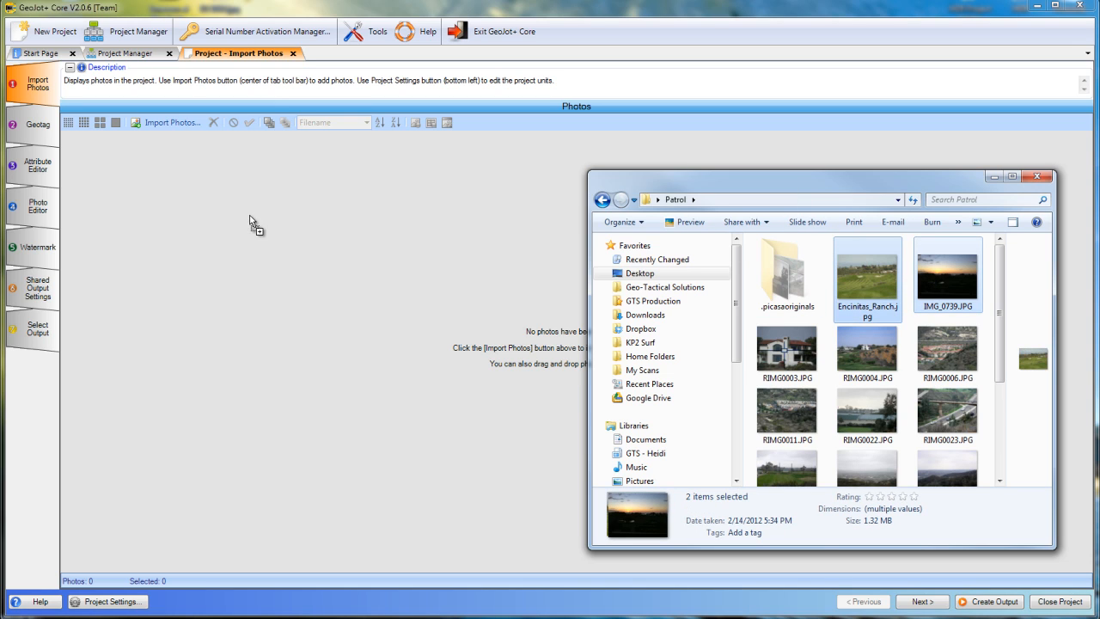
click(1037, 176)
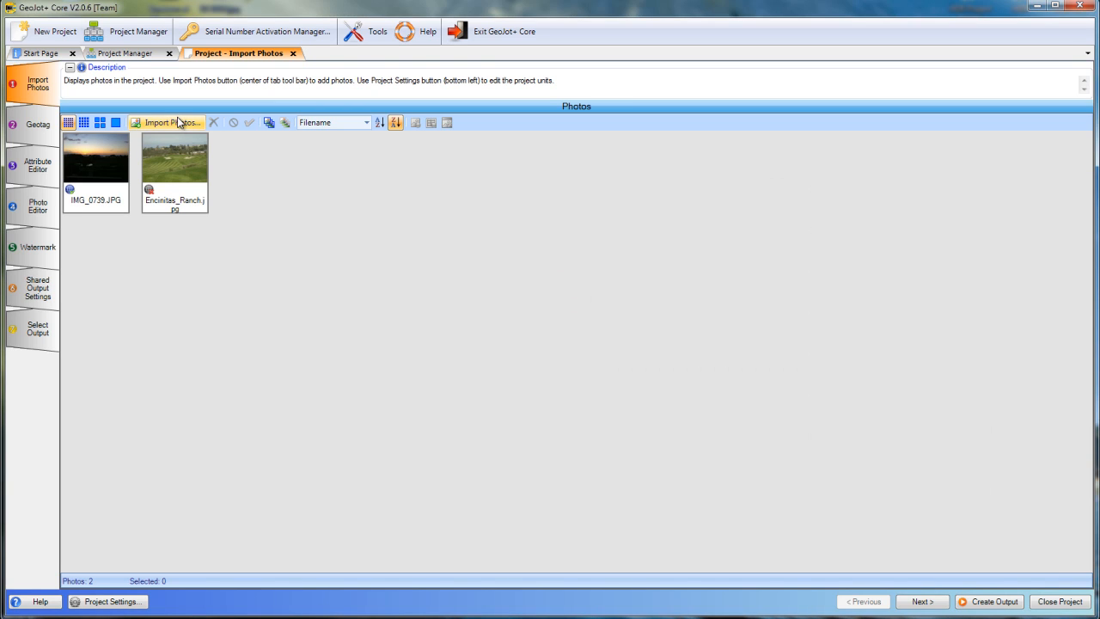
Import RIMG0004.JPG, RIMG0006.JPG, RIMG0011.JPG and RIMG0023.JPG from the Patrol folder through the Import Photos dialog.
click(170, 121)
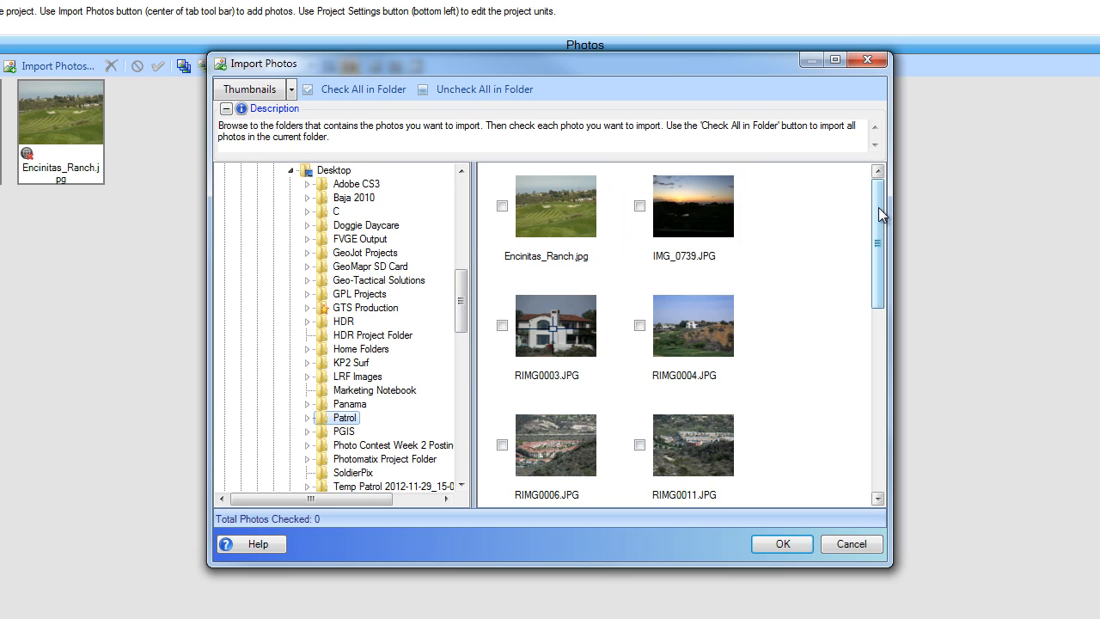
click(351, 90)
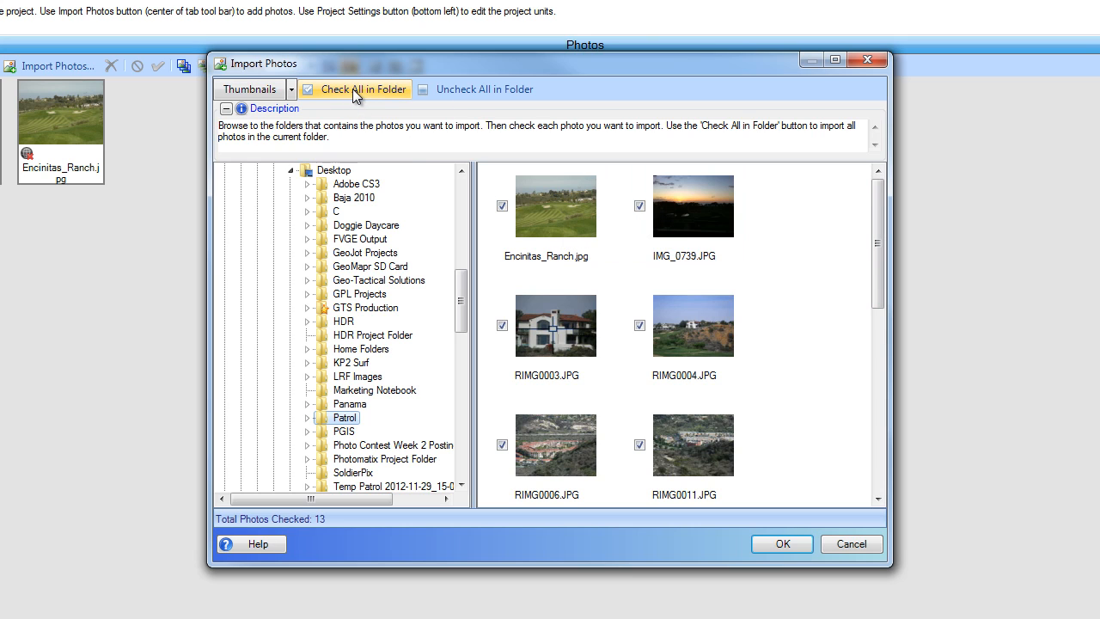
click(473, 89)
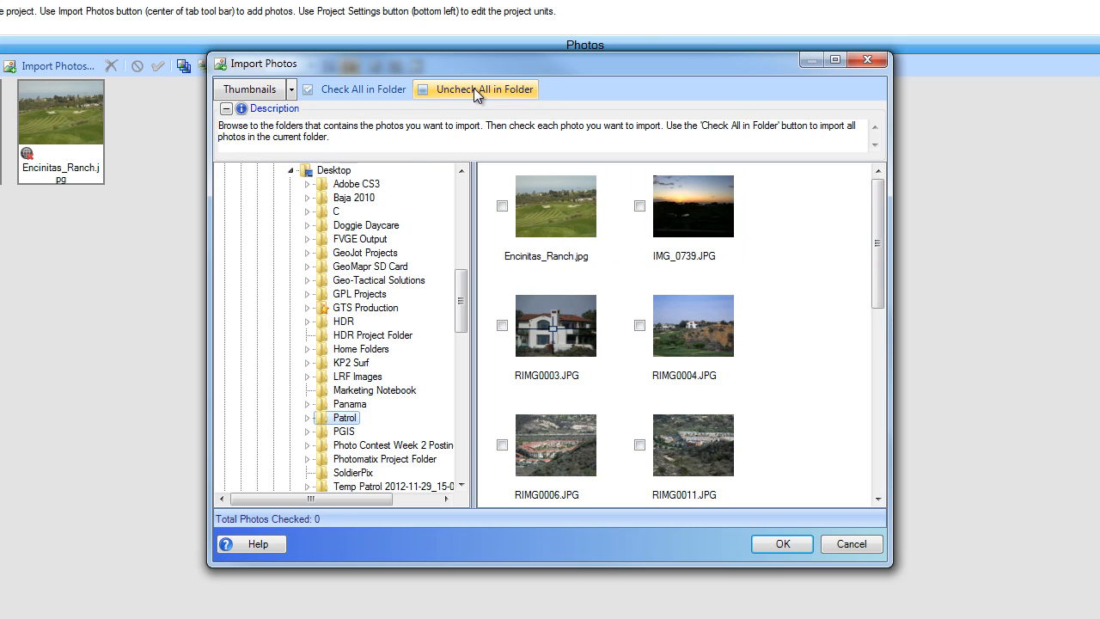
click(639, 325)
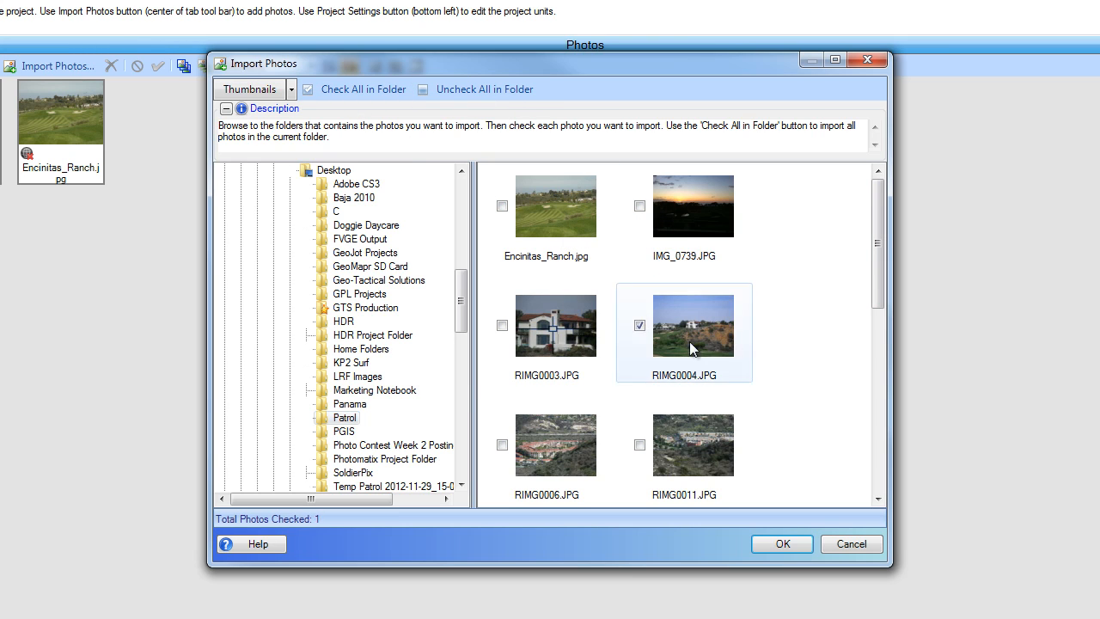
drag(876, 239, 876, 304)
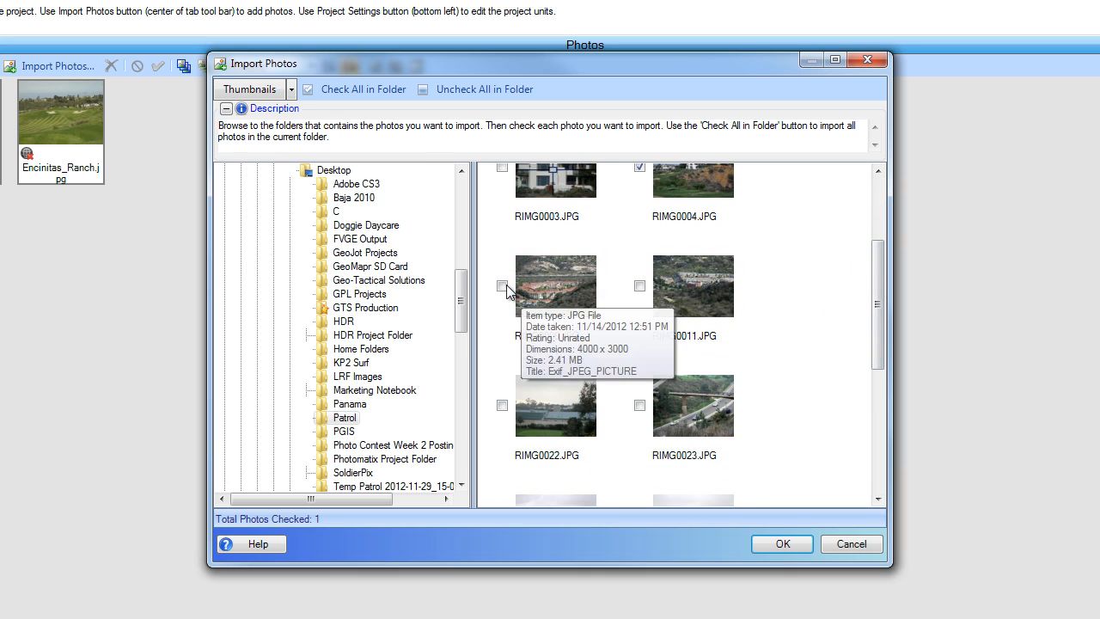
click(544, 322)
click(640, 286)
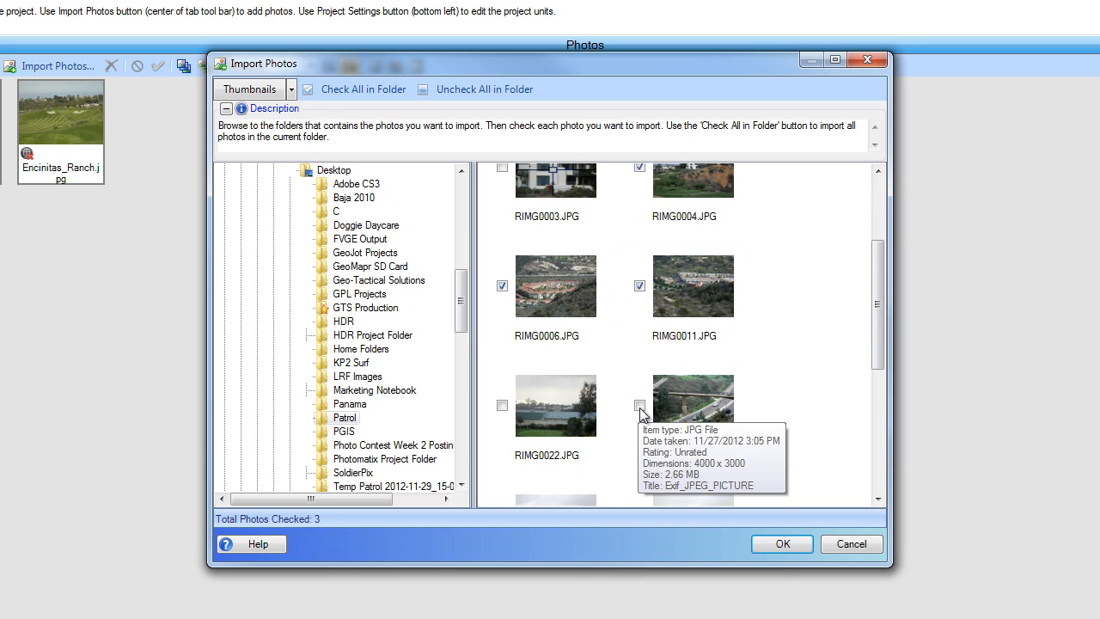
click(640, 405)
click(782, 543)
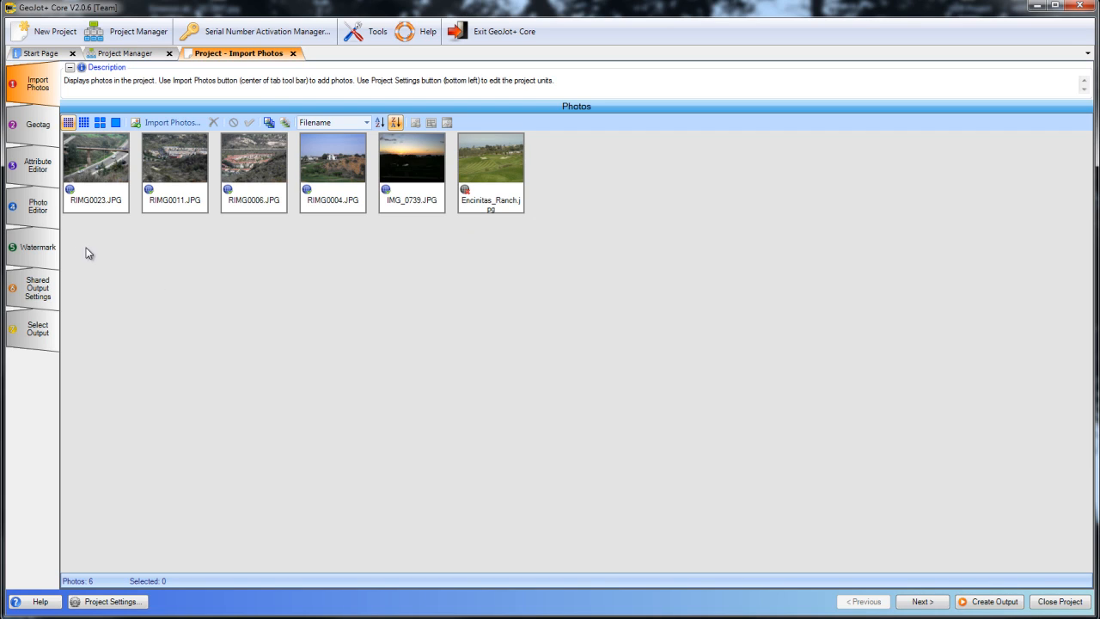
Enlarge the project's photo thumbnails to the Extra Large size.
mouse_move(73, 198)
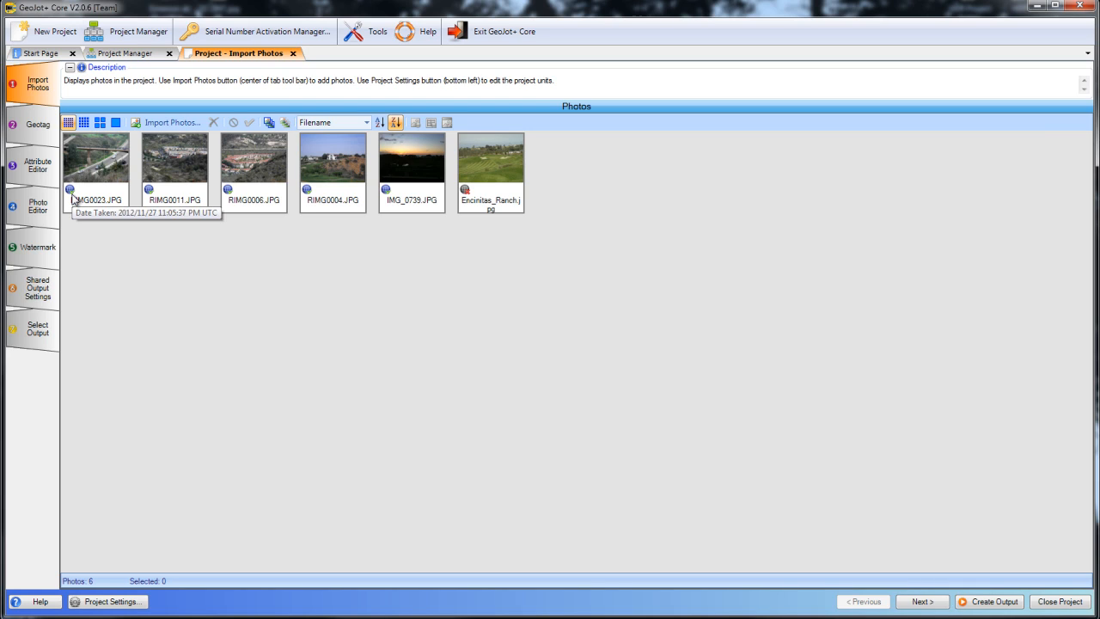
mouse_move(465, 194)
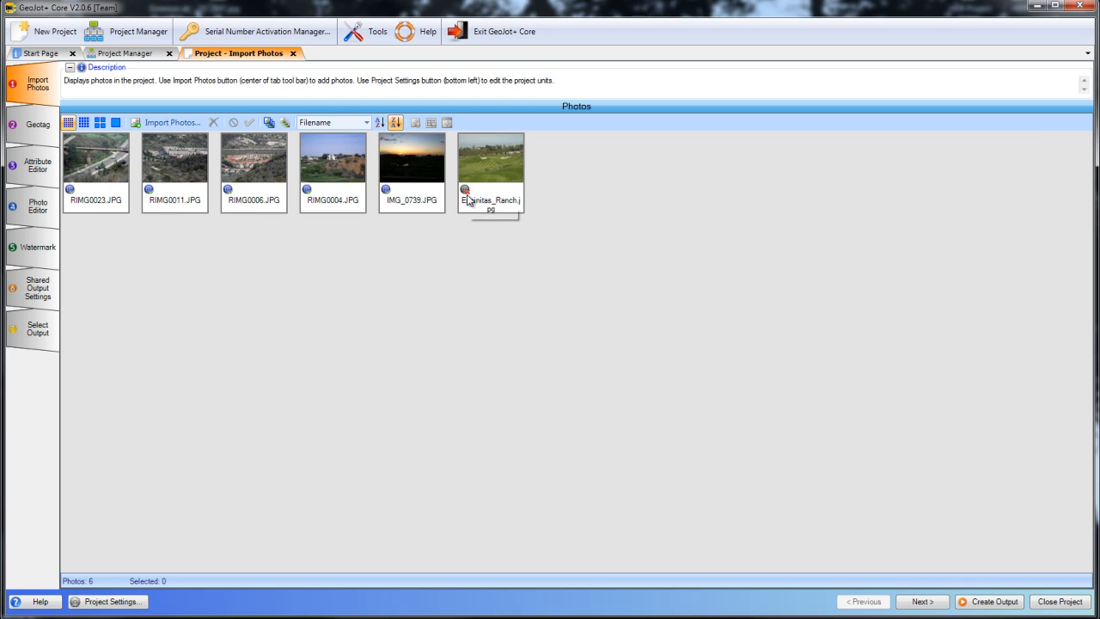
mouse_move(391, 197)
mouse_move(503, 186)
click(84, 123)
click(100, 123)
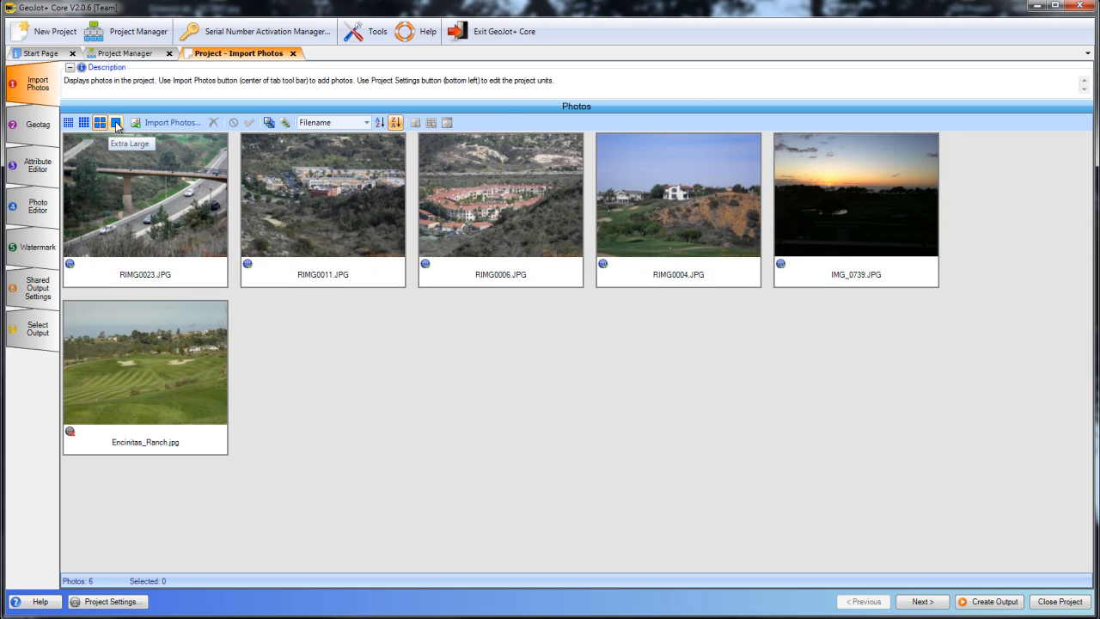
click(116, 123)
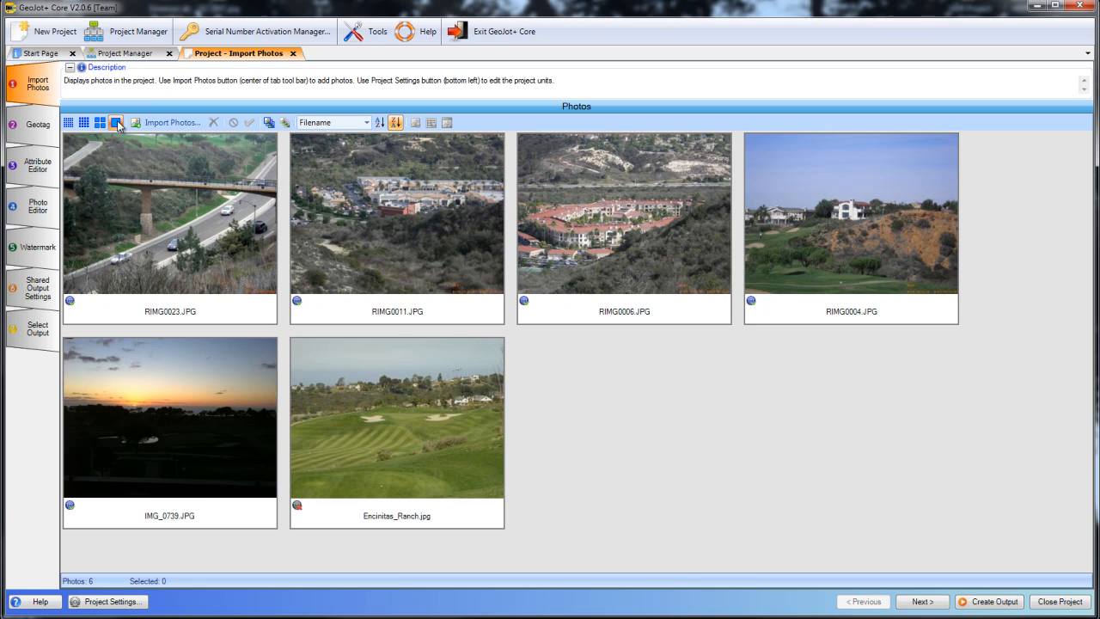
Delete the sunset photo IMG_0739.JPG from the project.
click(204, 247)
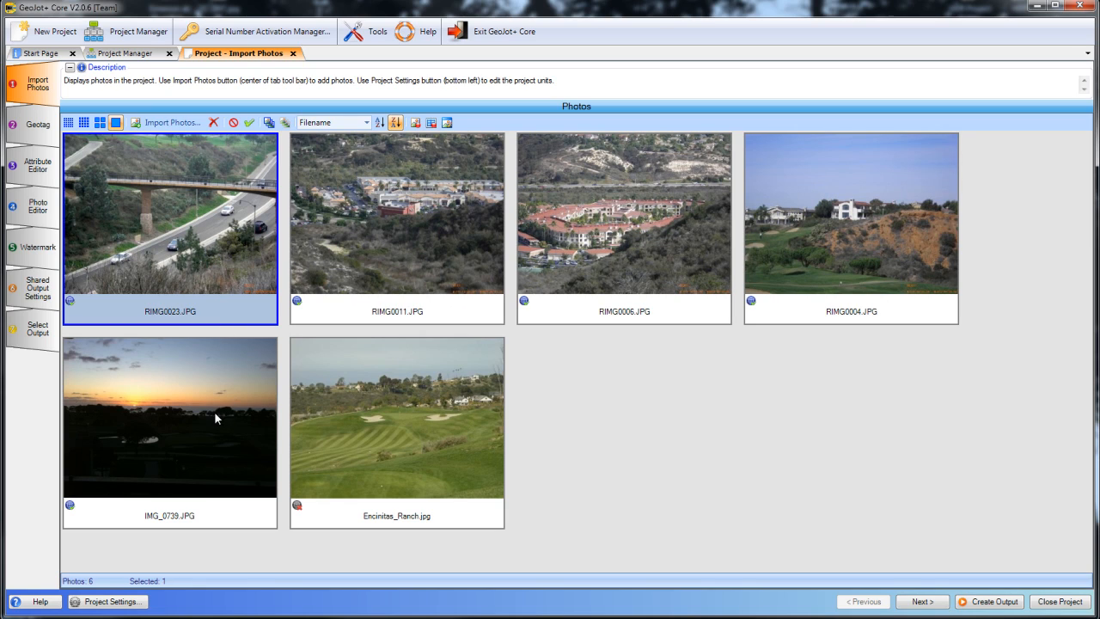
click(212, 412)
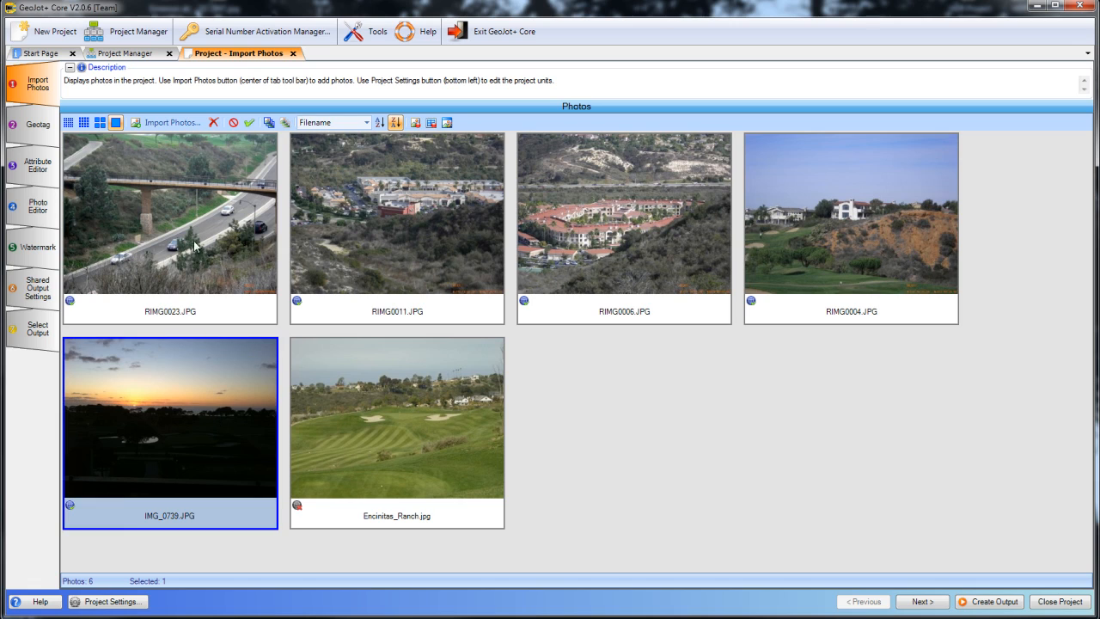
click(215, 123)
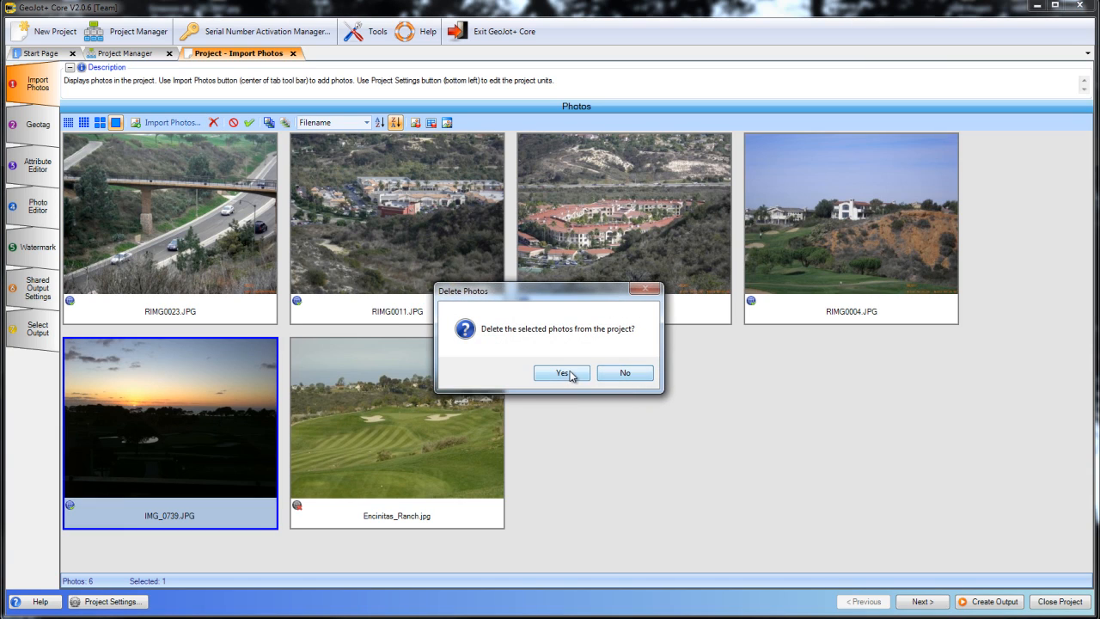
click(570, 374)
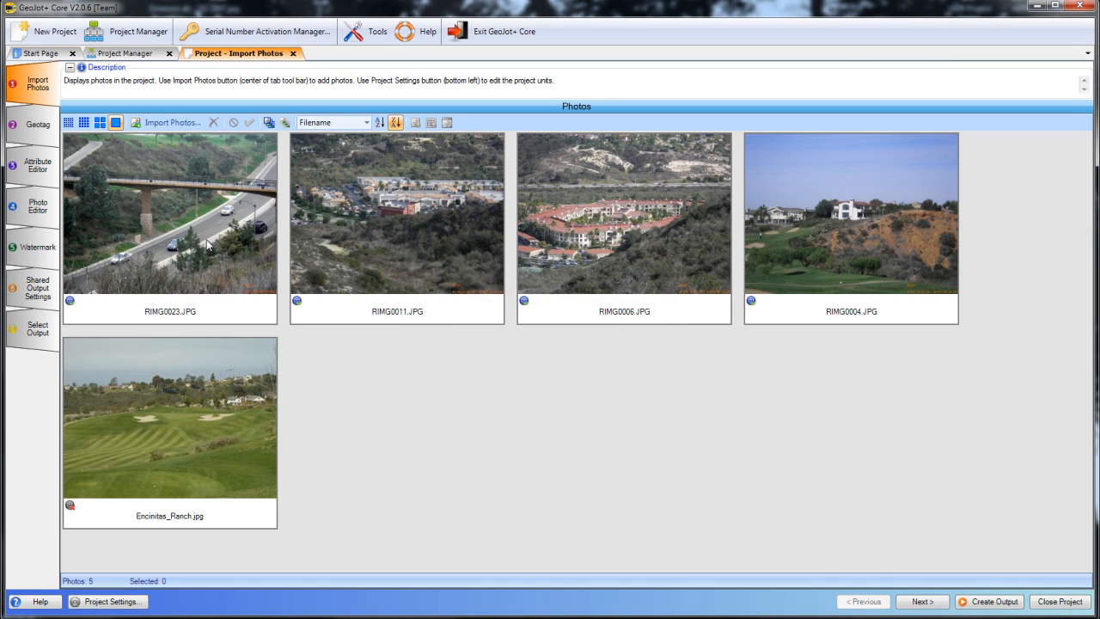
Exclude RIMG0023.JPG from the project and include it again.
click(249, 146)
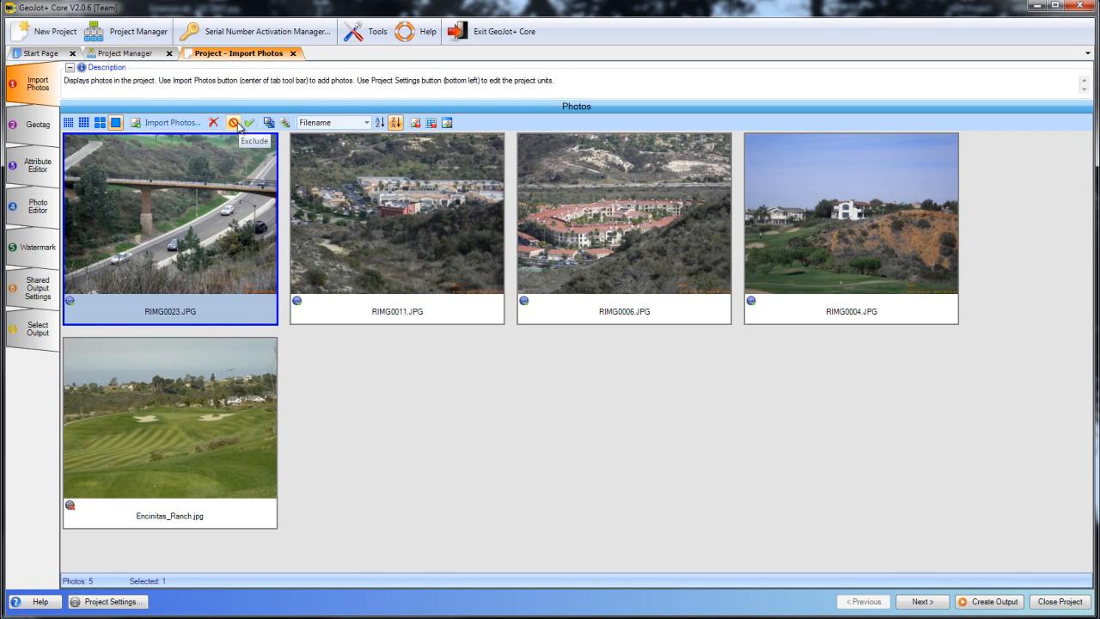
click(233, 123)
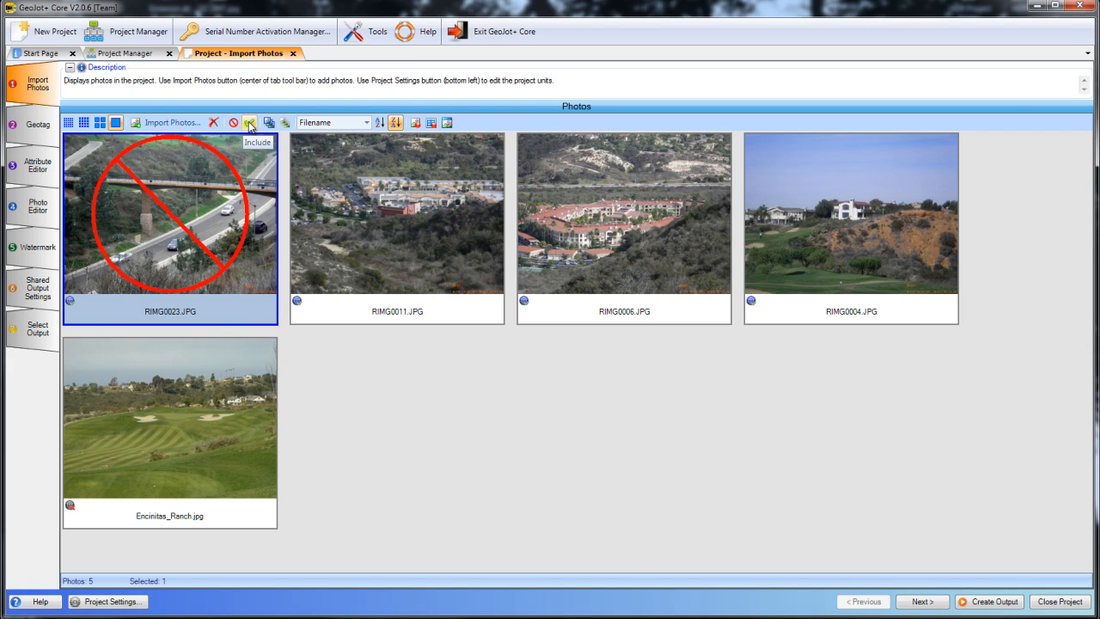
click(250, 123)
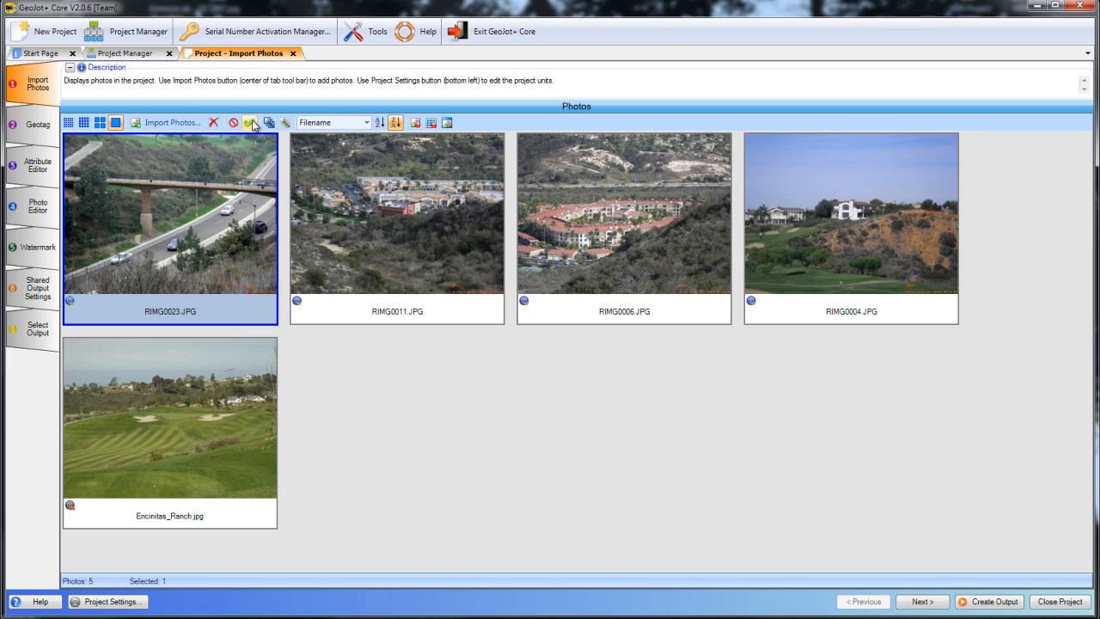
Try selecting all photos and selecting only RIMG0011.JPG and RIMG0006.JPG, clearing the selection each time.
click(269, 123)
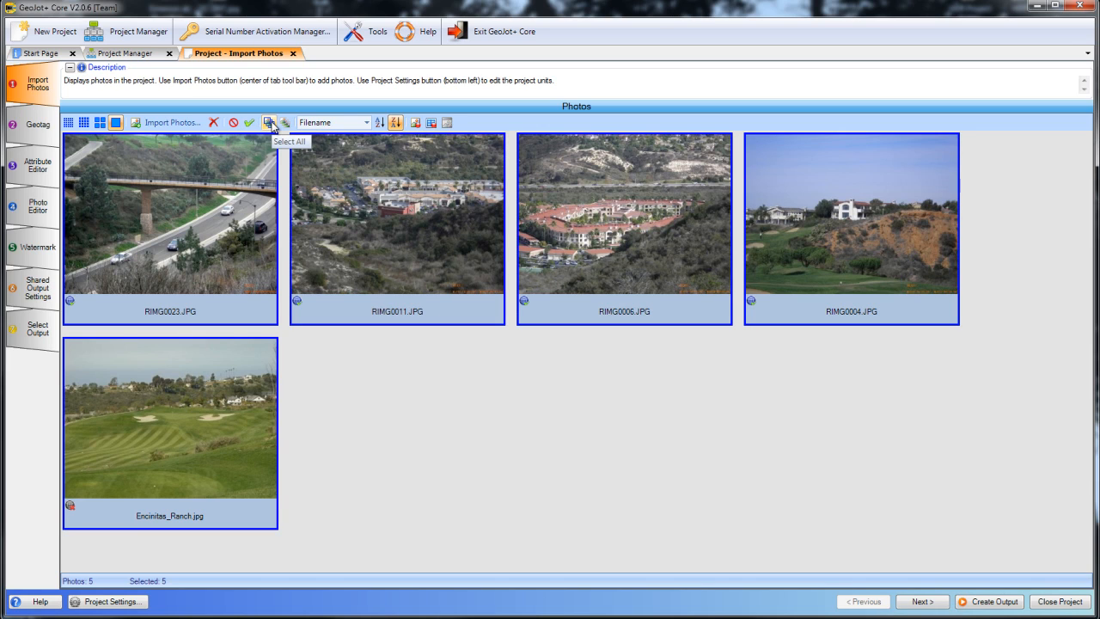
click(284, 123)
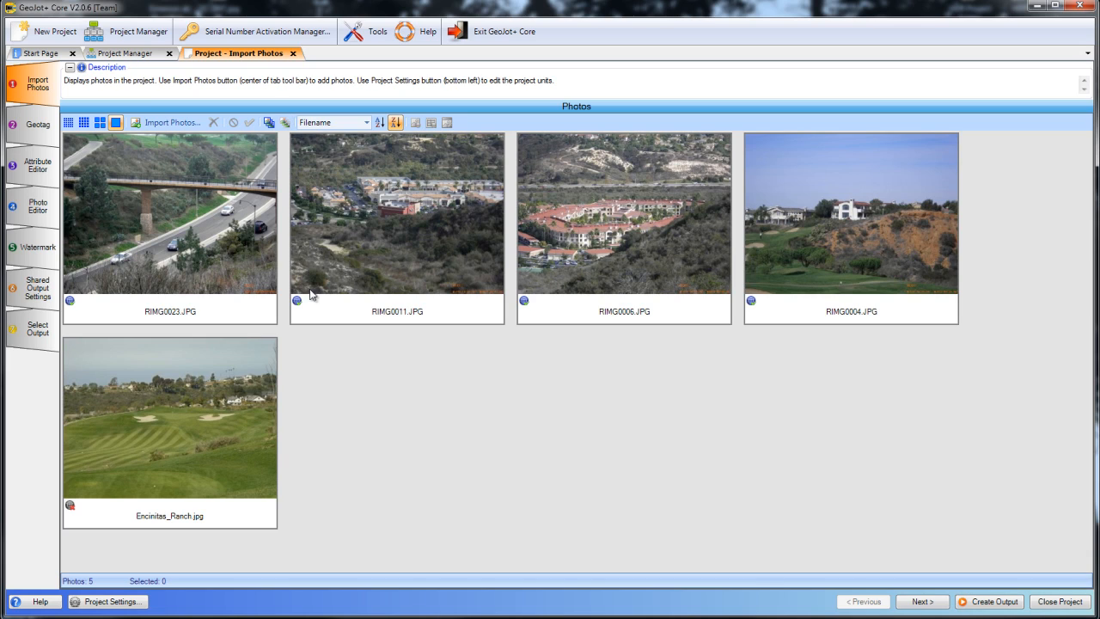
drag(670, 420, 294, 212)
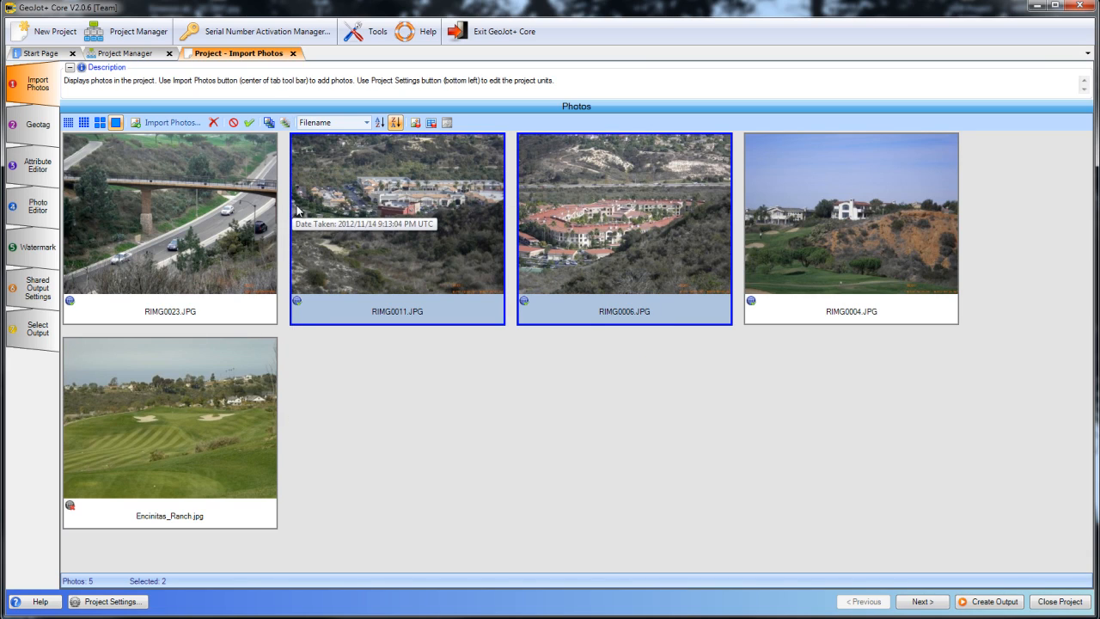
click(574, 380)
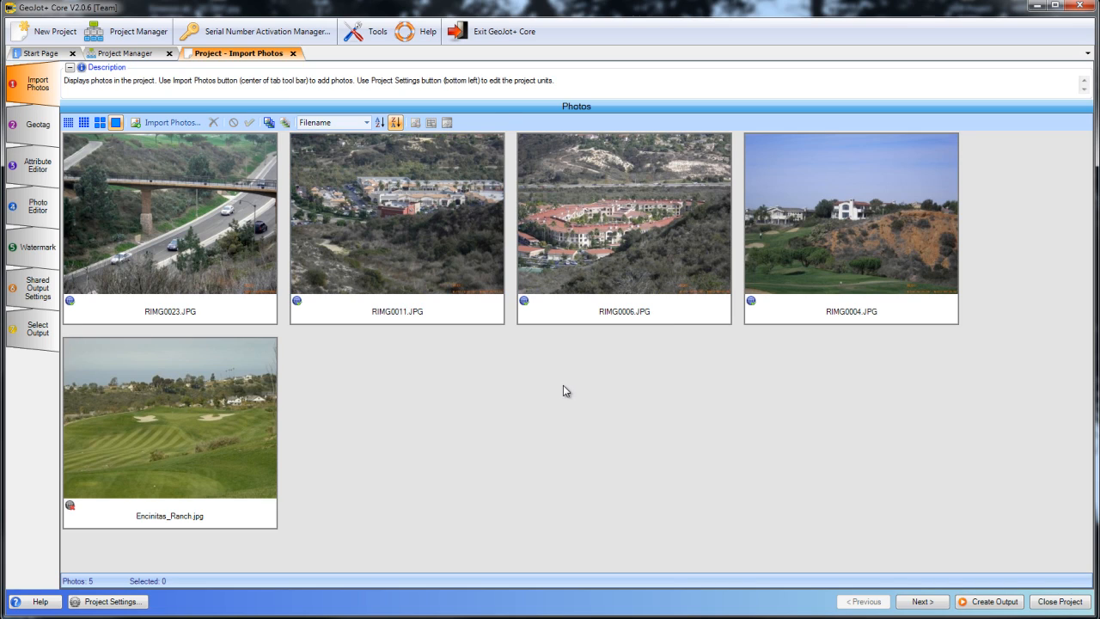
Sort the project photos by Date Taken in ascending order.
click(366, 123)
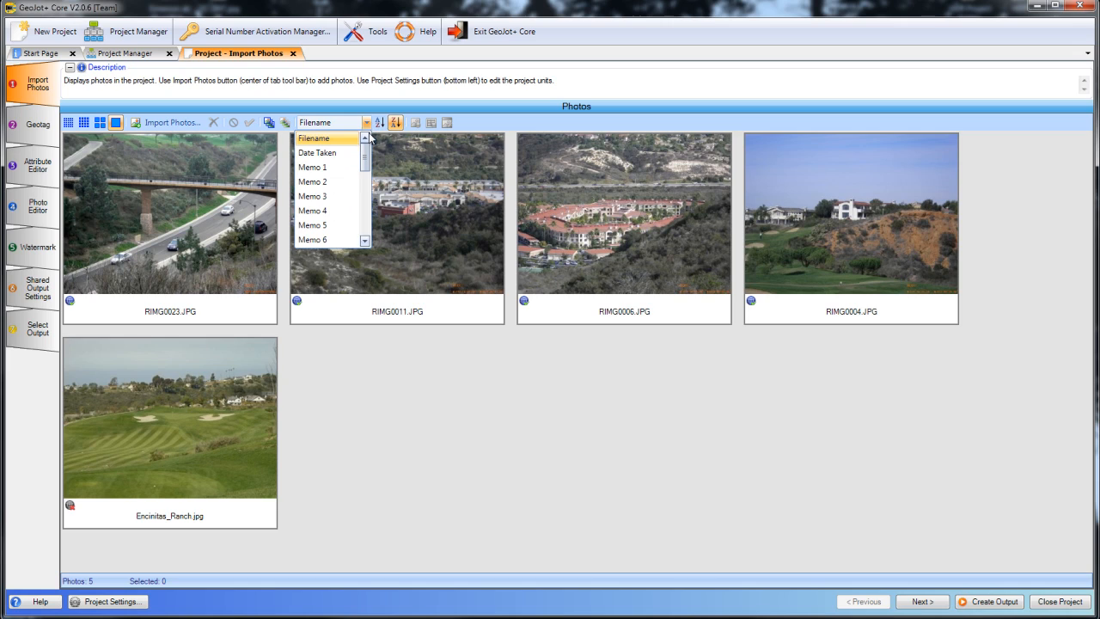
click(317, 153)
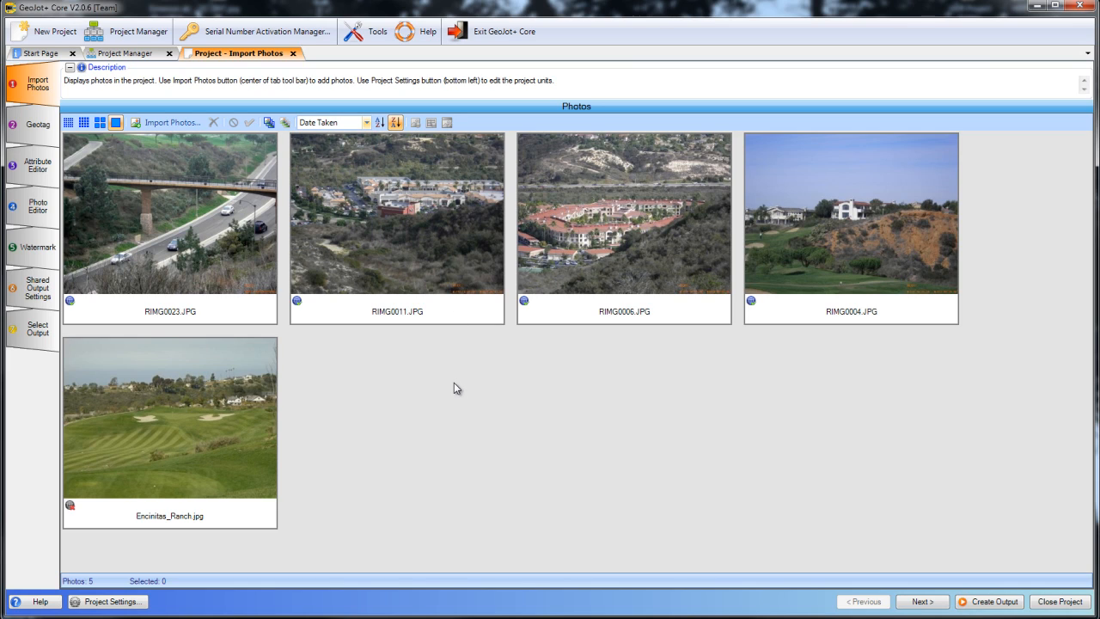
click(380, 123)
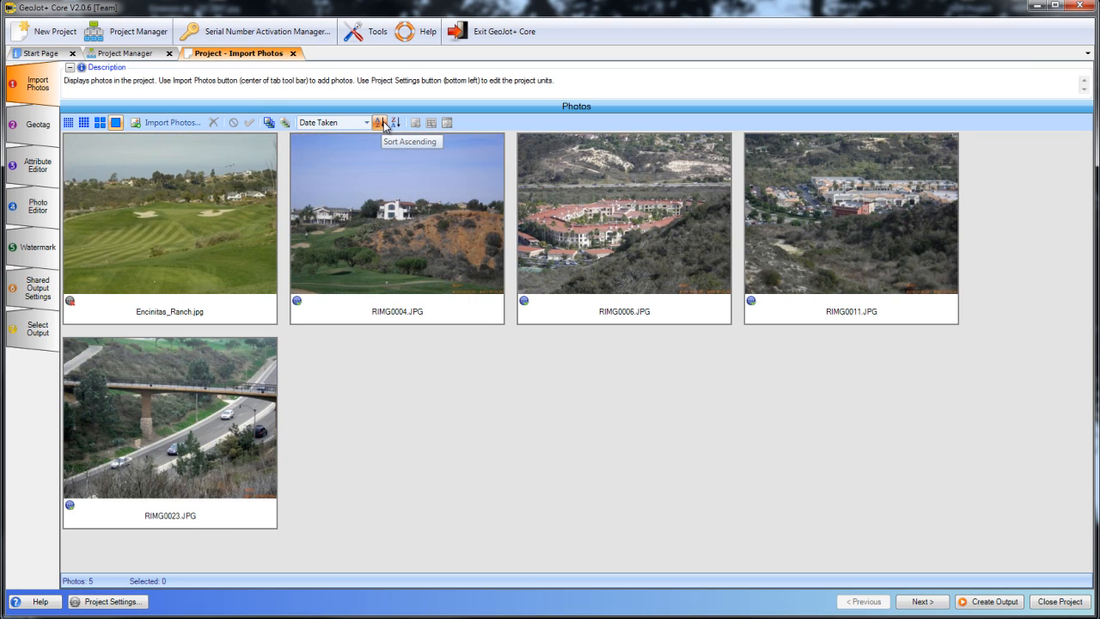
View RIMG0004.JPG in the enlarged preview, close it and clear the photo selection.
click(379, 241)
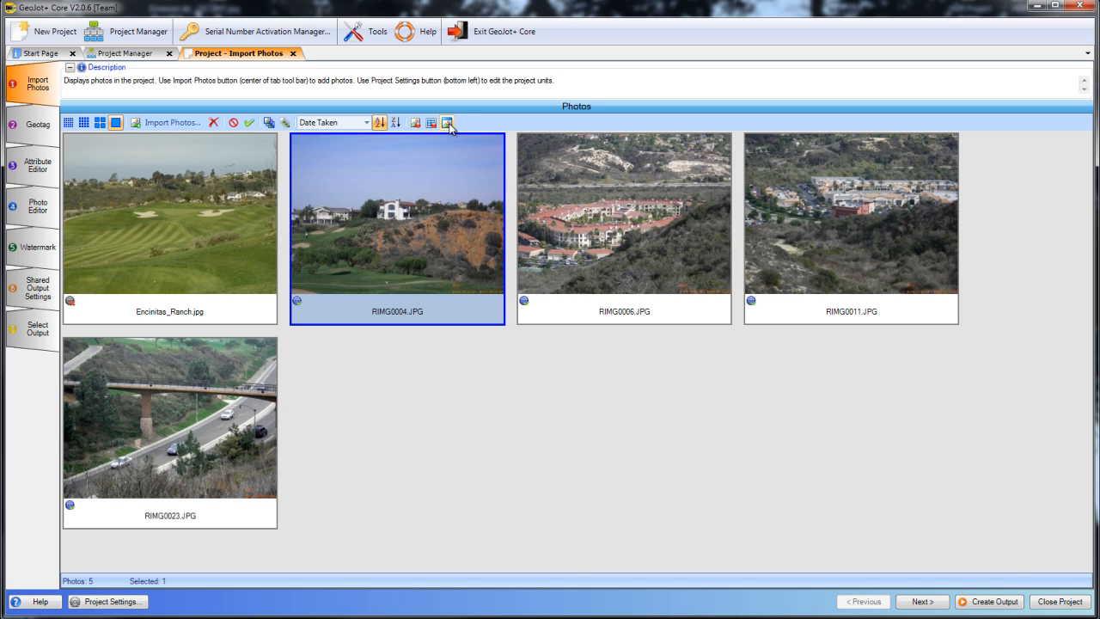
click(446, 123)
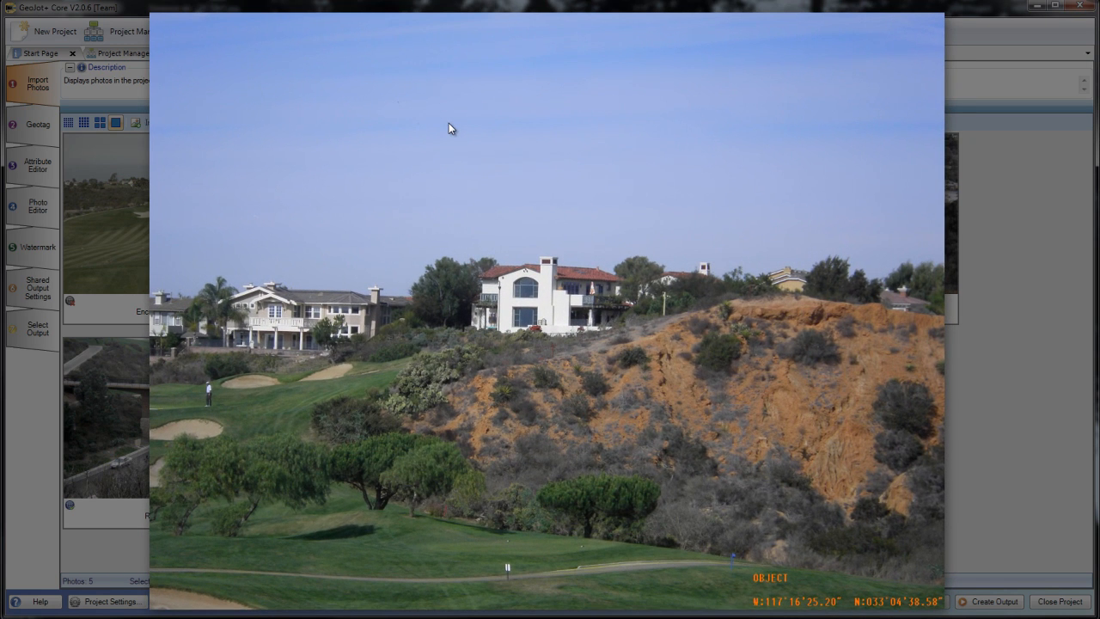
click(1087, 7)
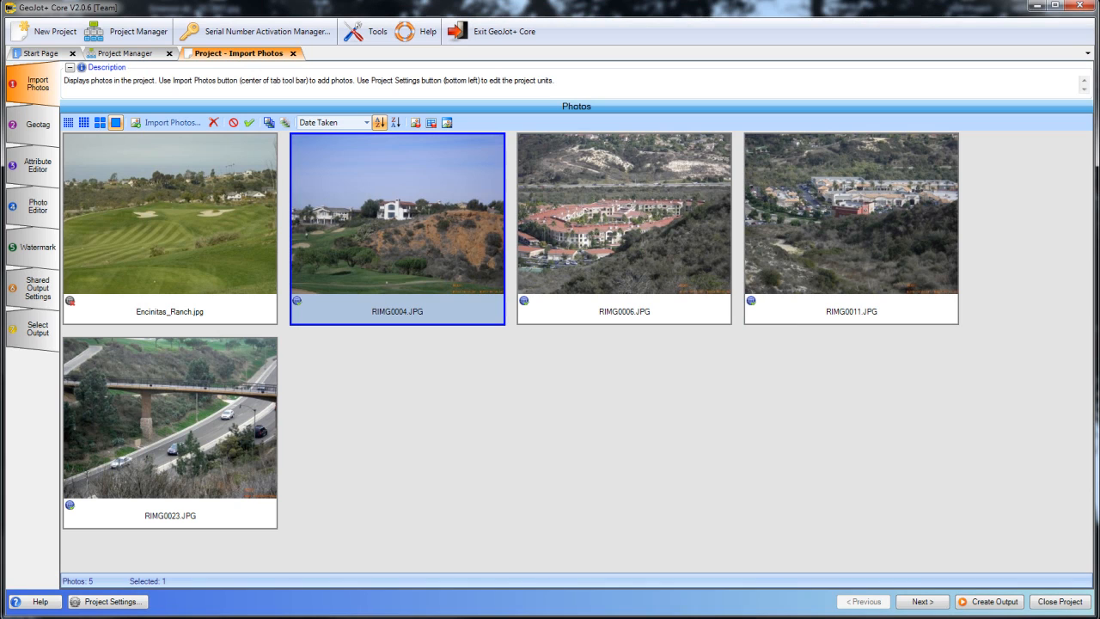
click(435, 397)
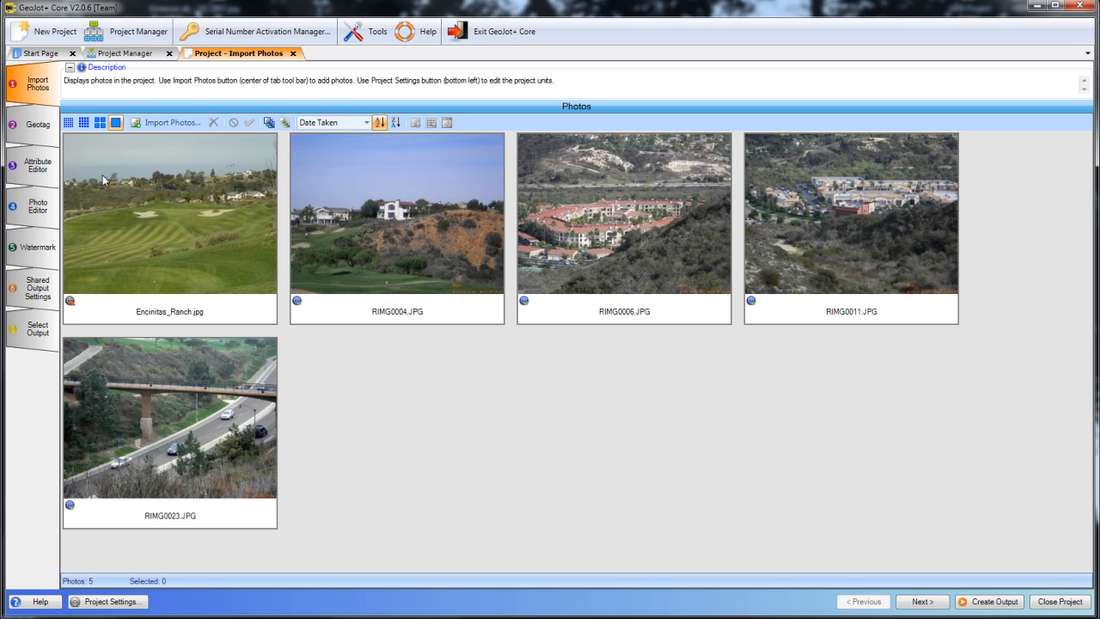
Look at how the photos are shown in the Attribute Editor and Photo Editor stages and return to Import Photos.
click(37, 164)
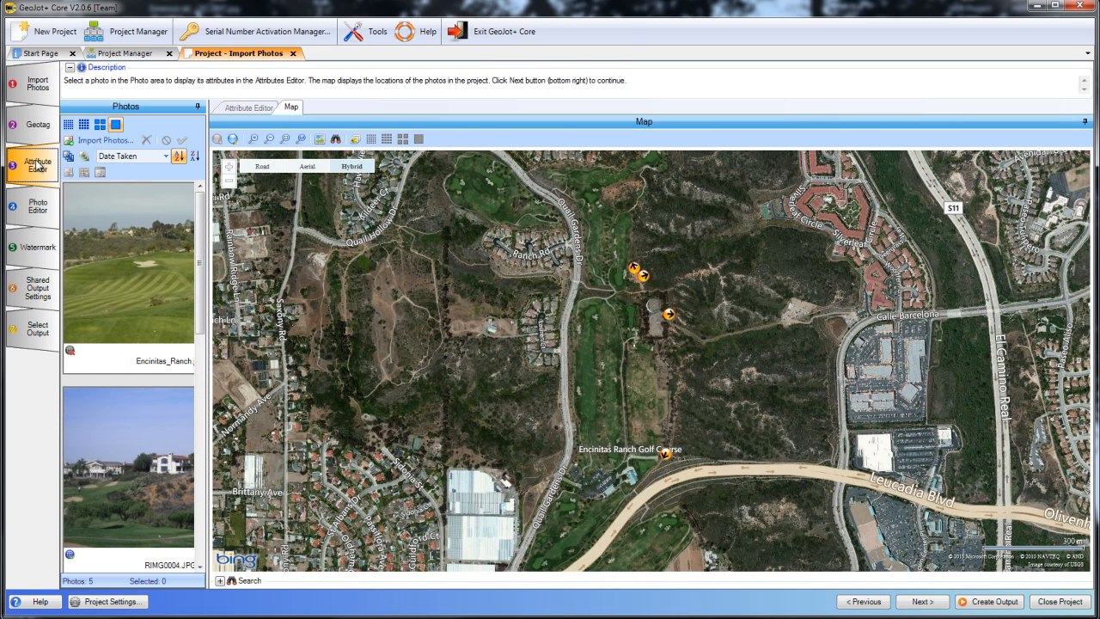
click(38, 206)
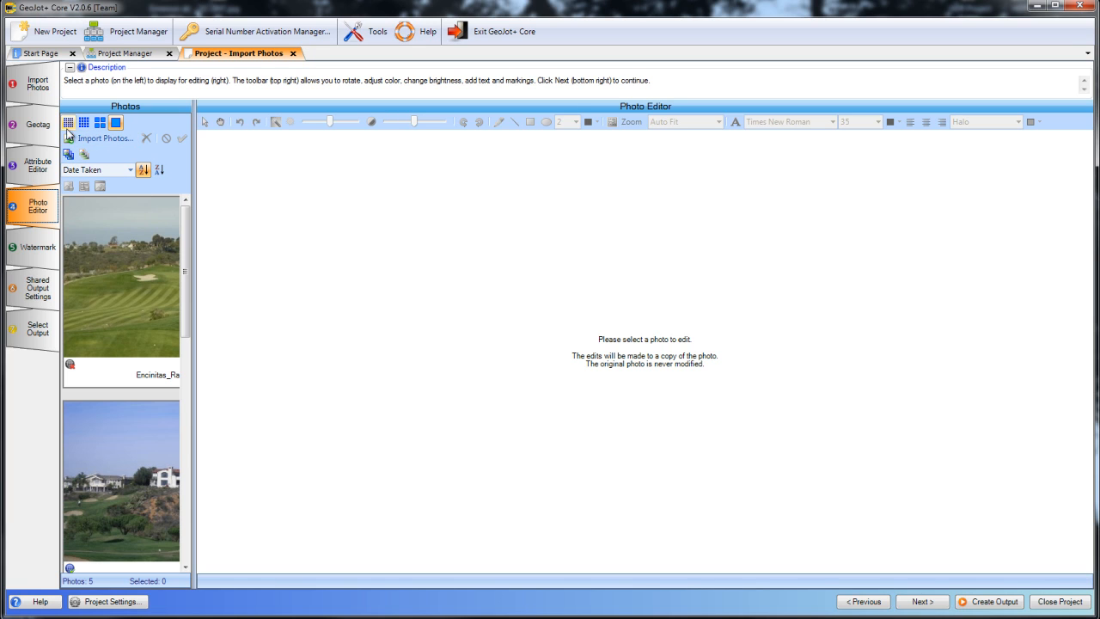
click(36, 86)
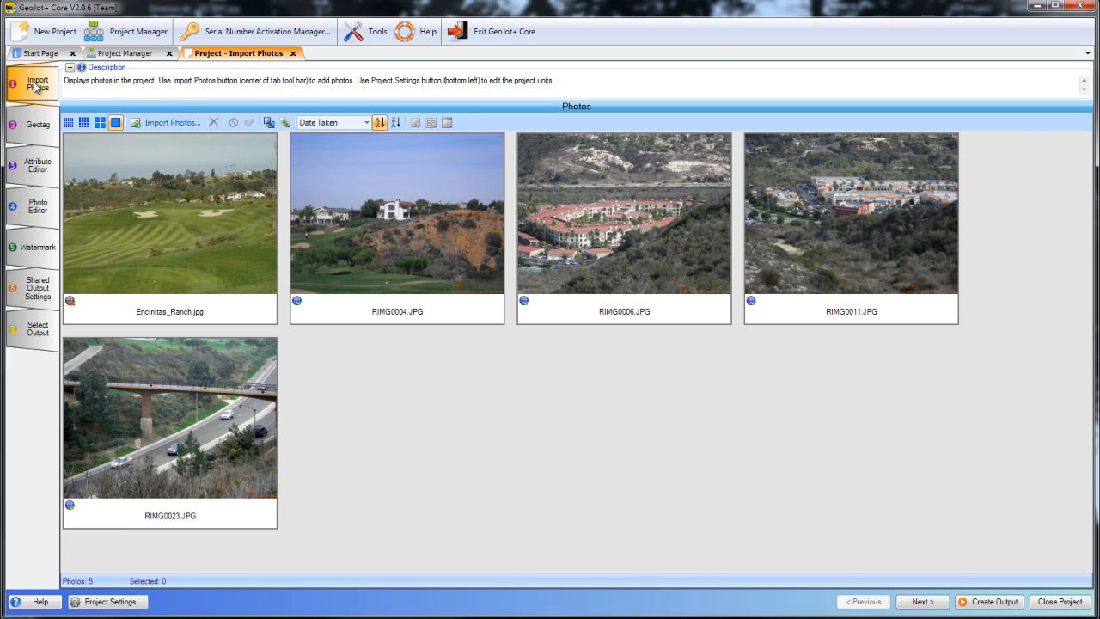